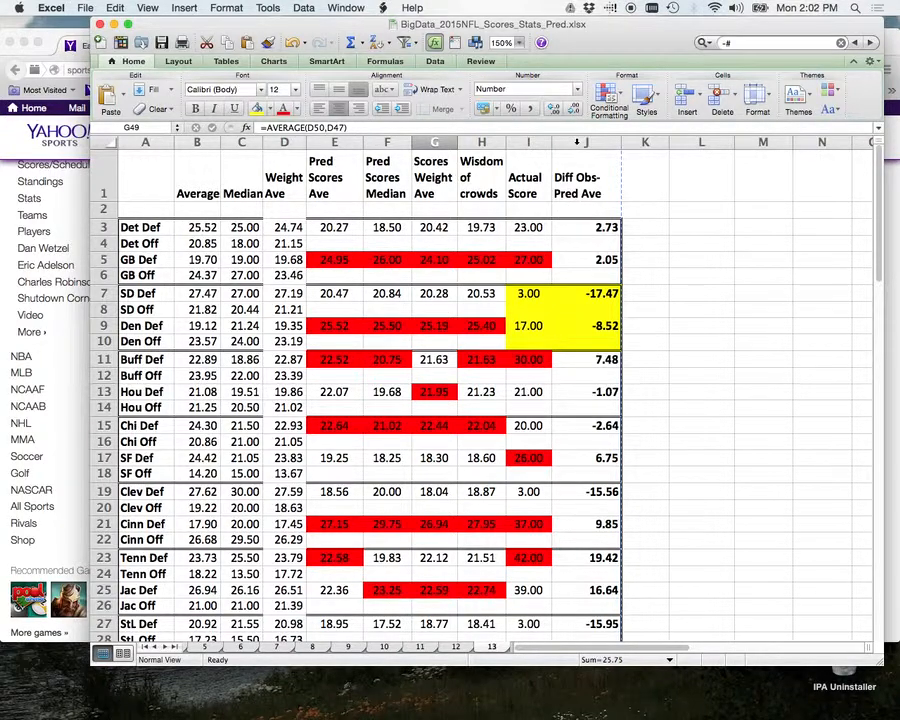
Insert an empty column J between the Actual Score and Diff Obs-Pred Ave columns.
{"action": "left_click", "coordinate": [577, 143]}
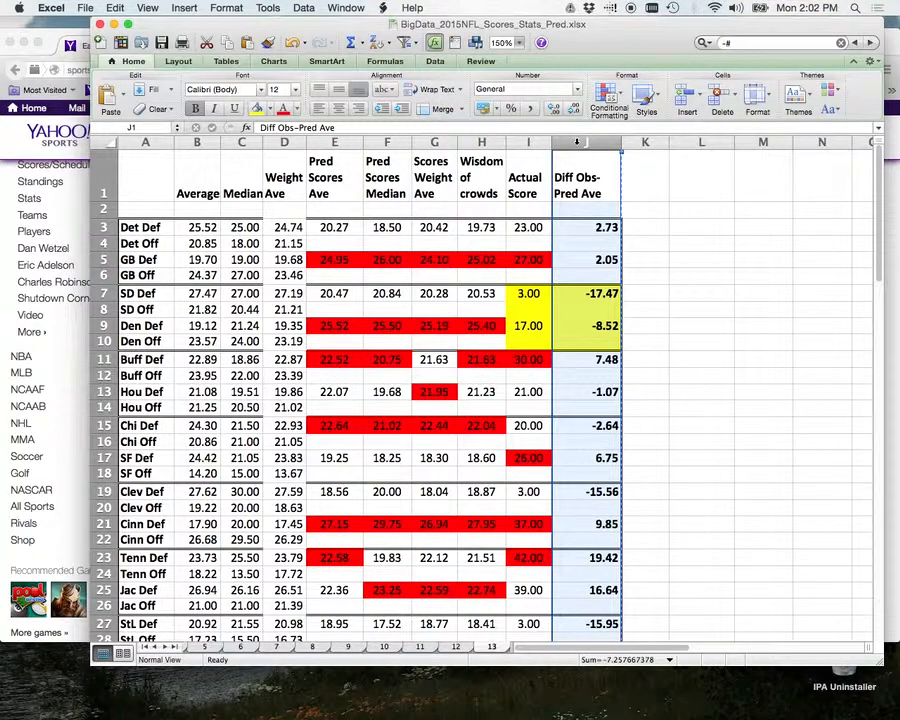
{"action": "right_click", "coordinate": [577, 143]}
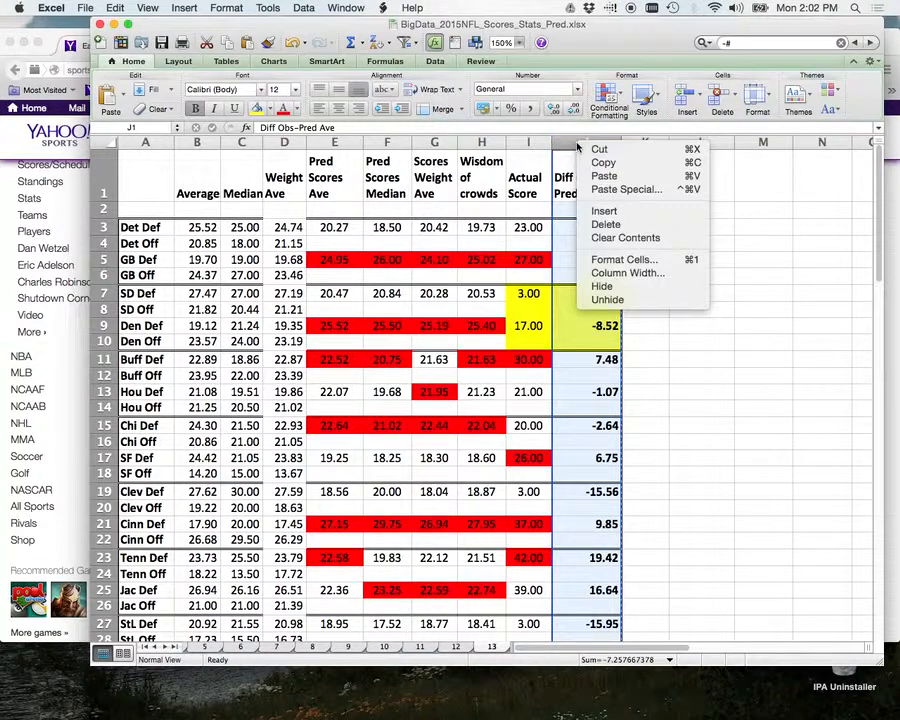
{"action": "left_click", "coordinate": [635, 218]}
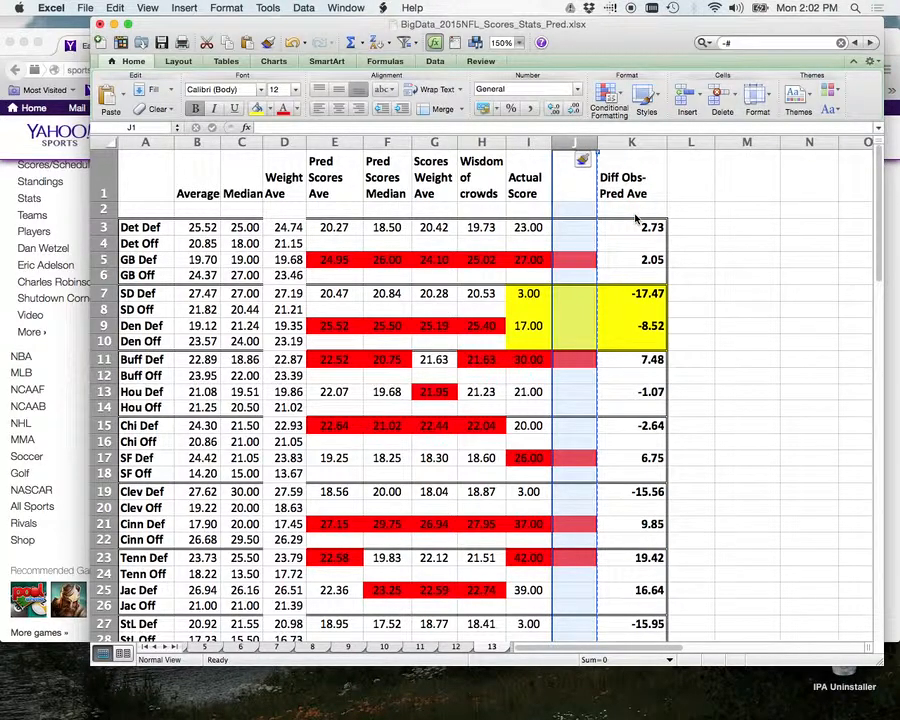
Head the empty column J with "Weel 13" in J1 and widen the column so the heading fits on one line.
{"action": "left_click", "coordinate": [573, 193]}
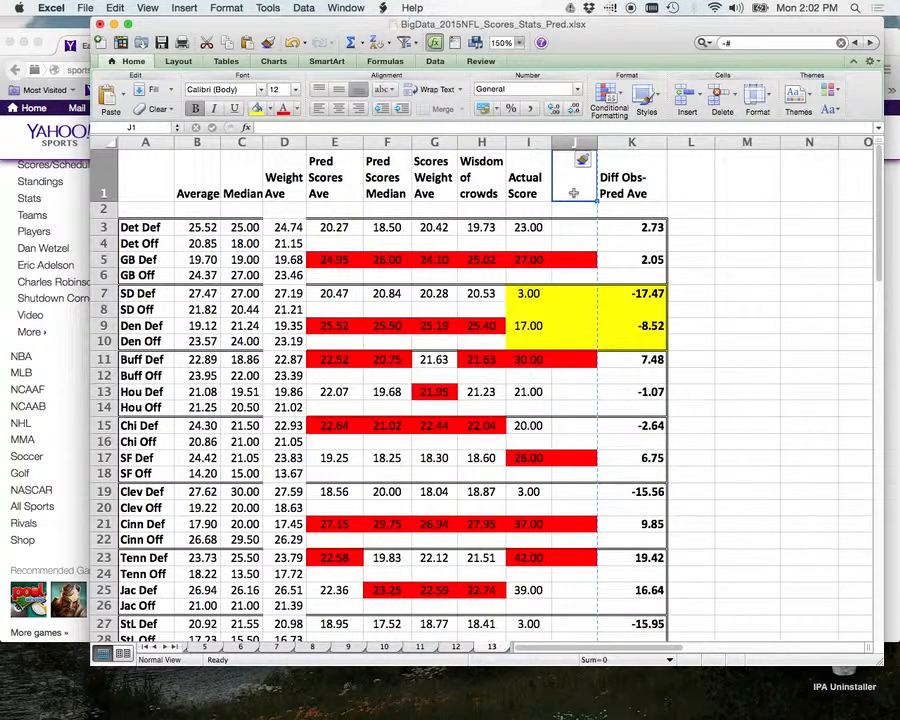
{"action": "type", "text": "W"}
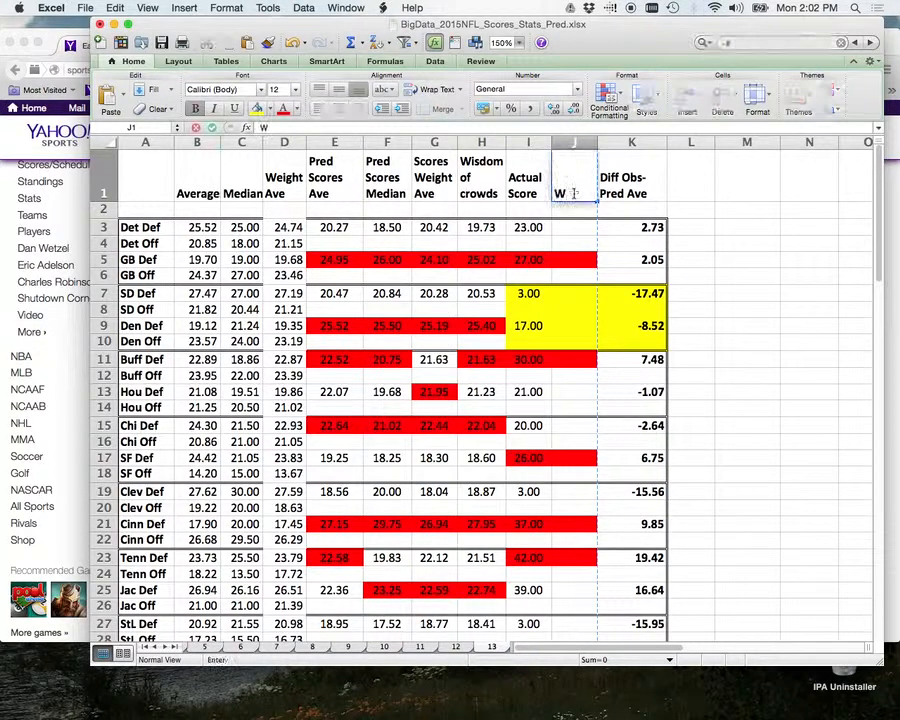
{"action": "type", "text": "eel 13"}
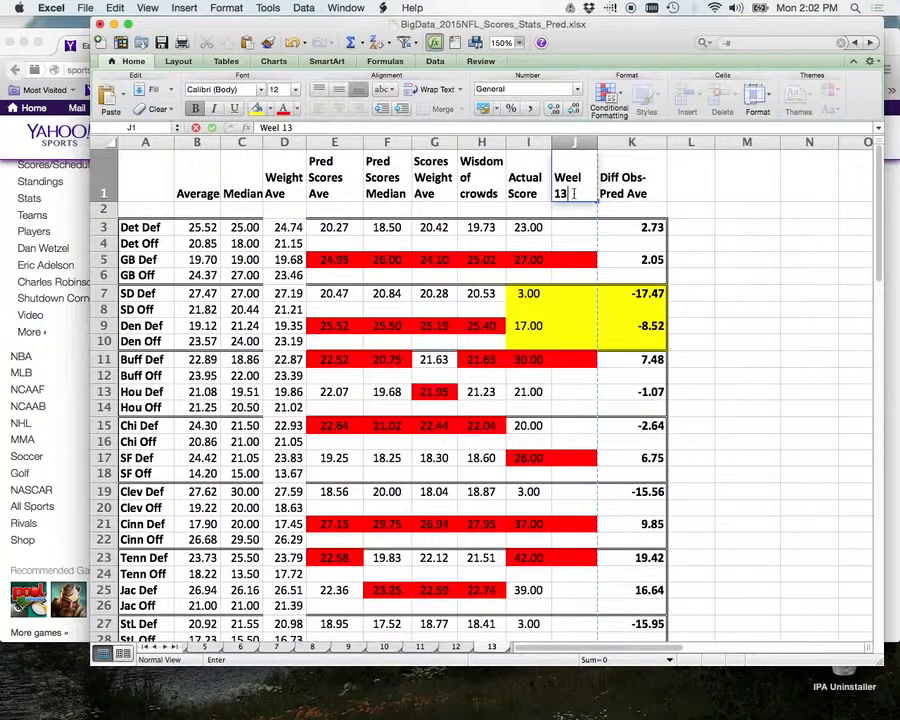
{"action": "left_click", "coordinate": [606, 269]}
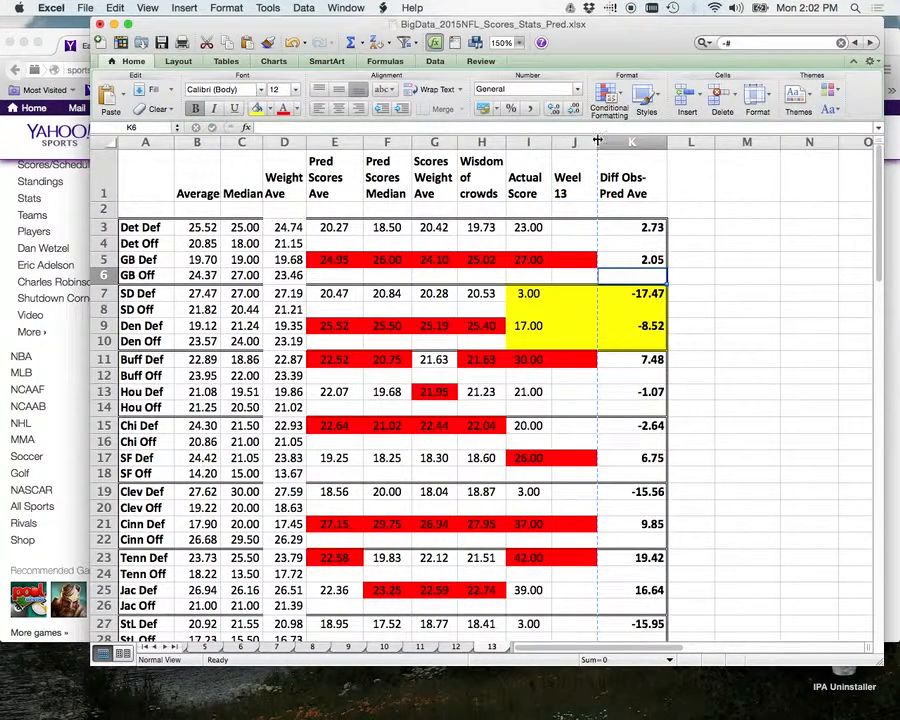
{"action": "left_click_drag", "start_coordinate": [598, 138], "coordinate": [605, 140]}
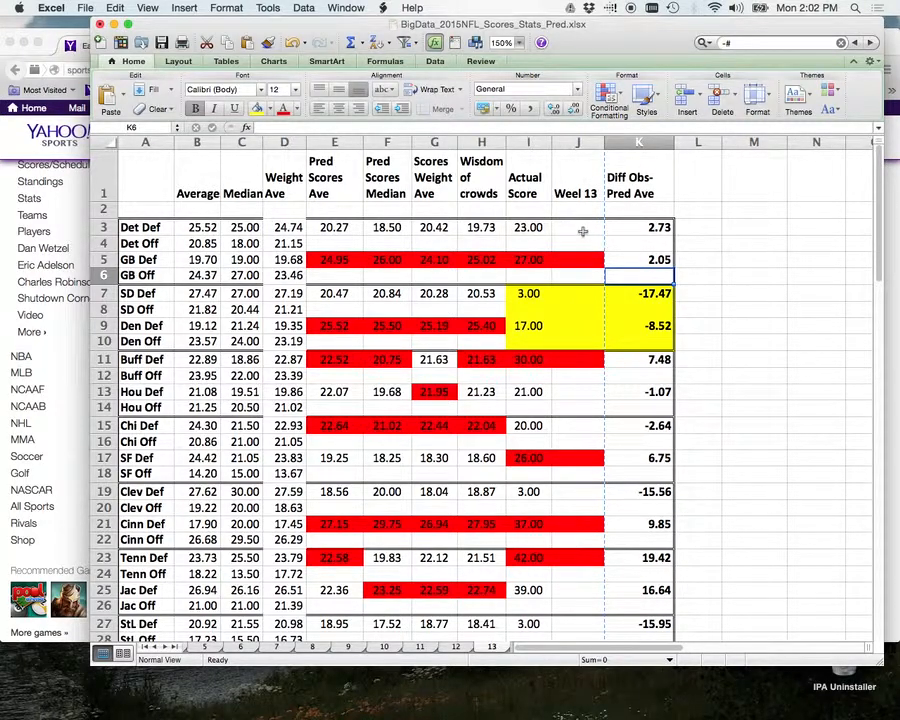
Link the Detroit rows to the actual scores, entering =I5 in J3 for defense and =I3 in J4 for offense.
{"action": "left_click", "coordinate": [587, 232]}
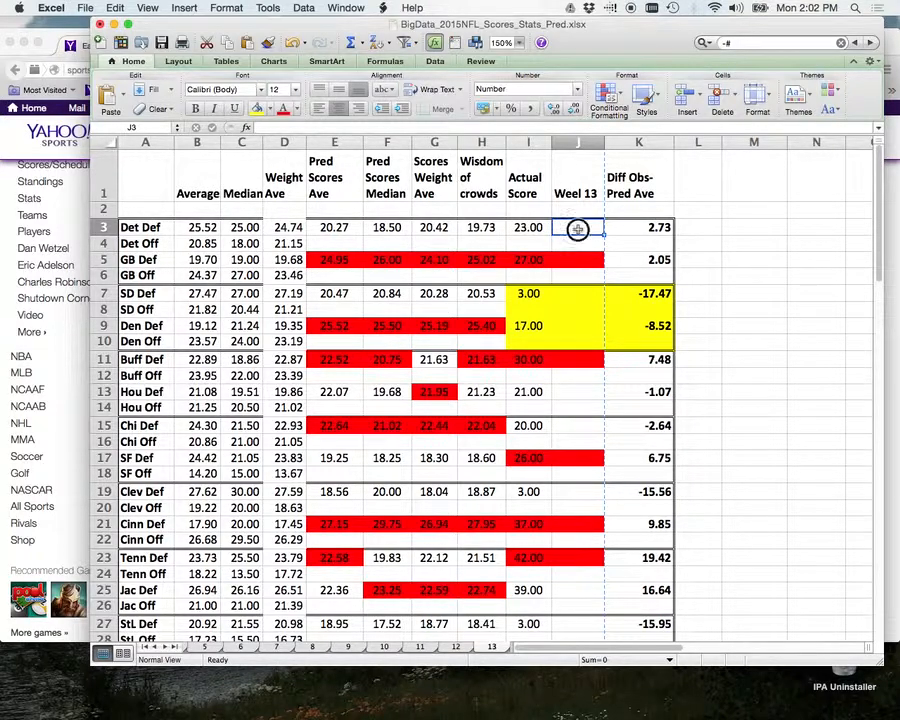
{"action": "left_click", "coordinate": [408, 126]}
{"action": "type", "text": "="}
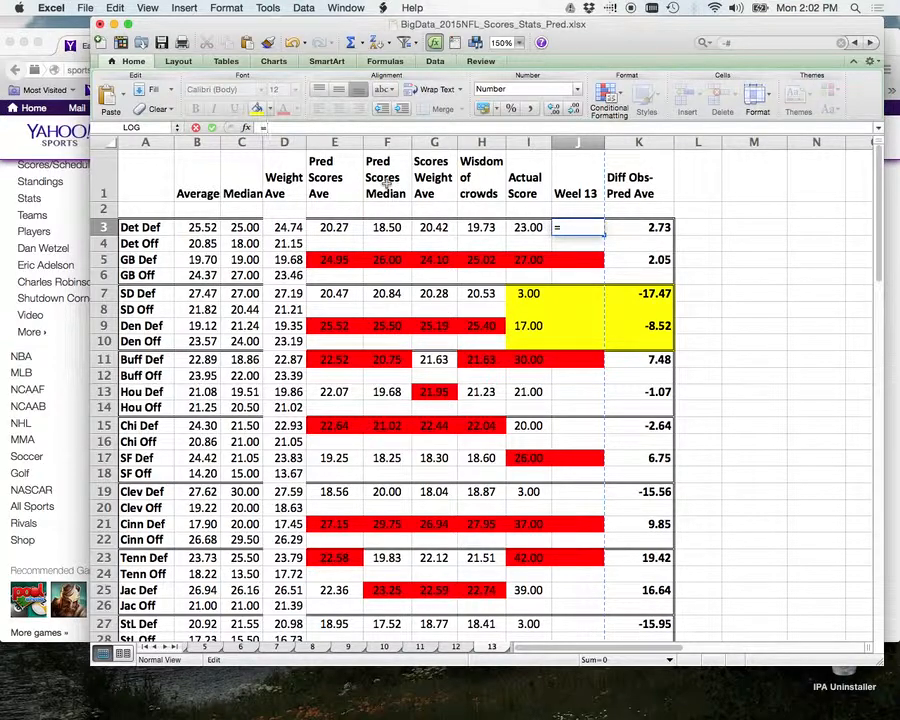
{"action": "left_click", "coordinate": [528, 259]}
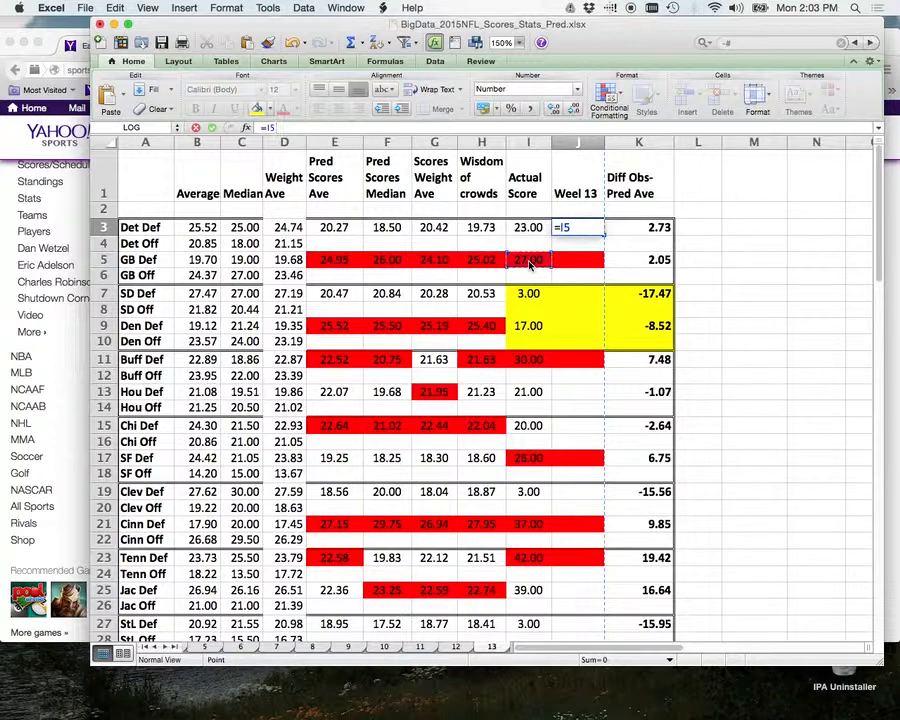
{"action": "key", "text": "Return"}
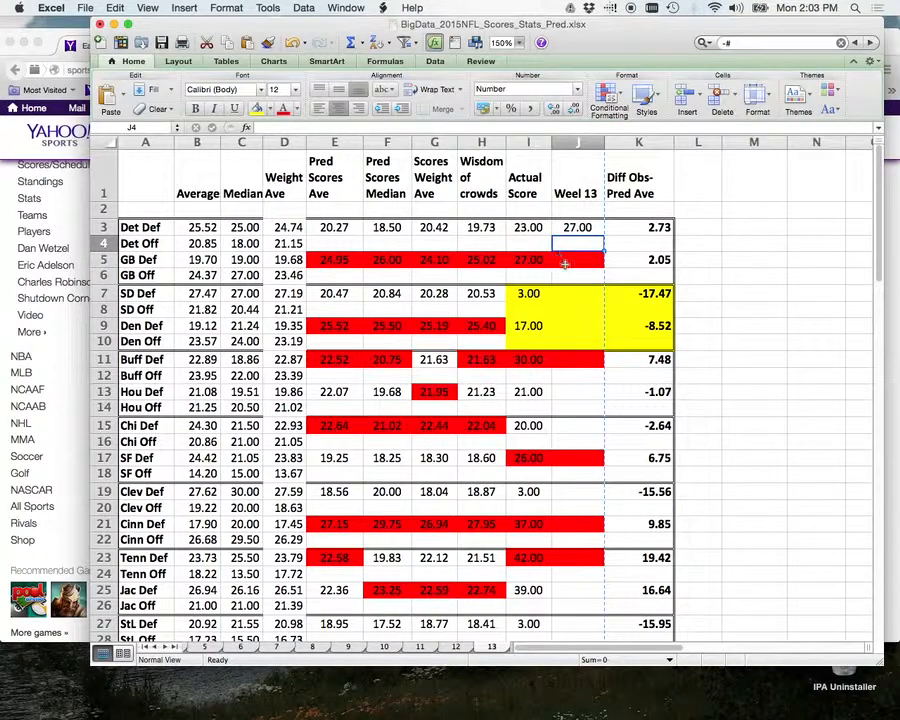
{"action": "left_click", "coordinate": [262, 127]}
{"action": "type", "text": "="}
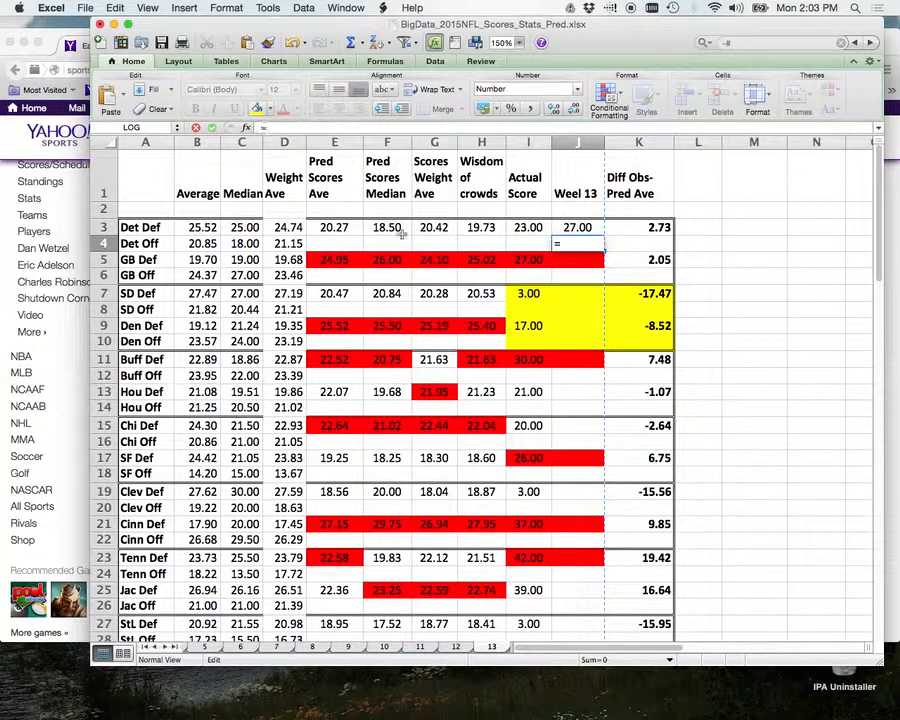
{"action": "left_click", "coordinate": [529, 227]}
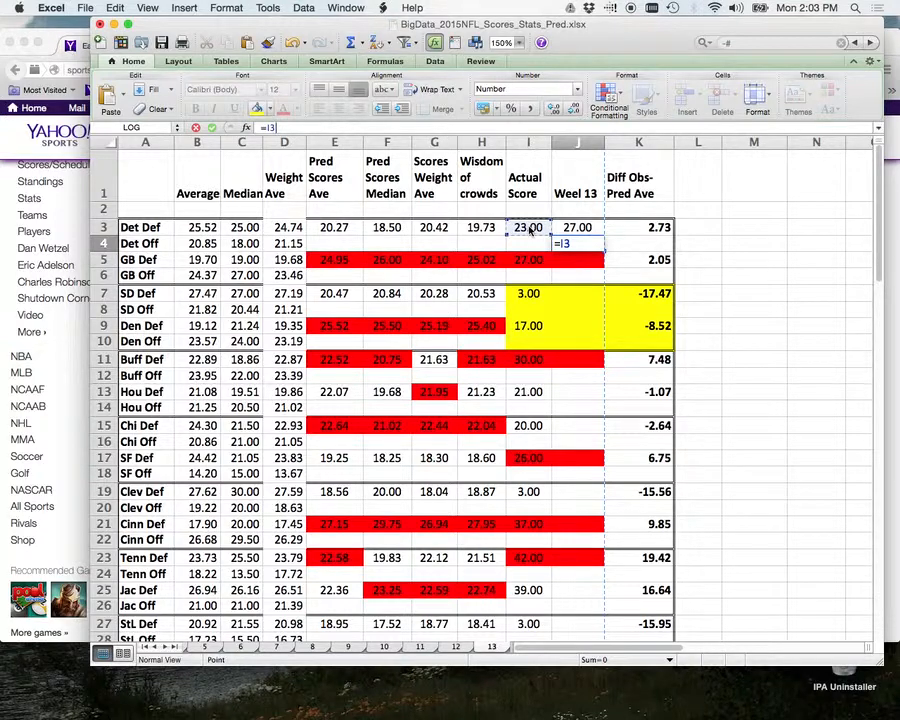
{"action": "key", "text": "Return"}
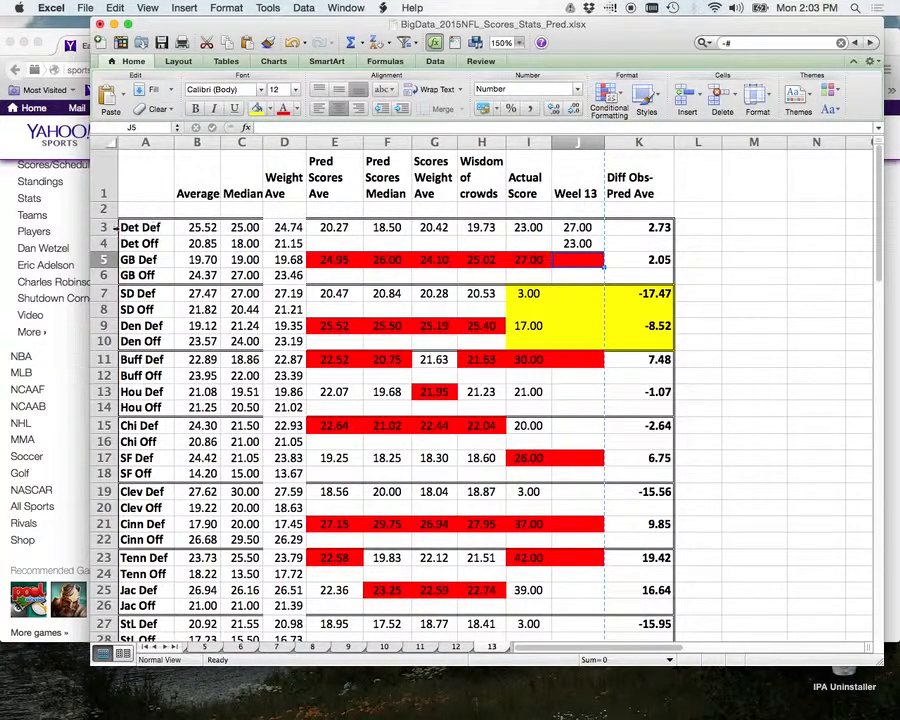
Link the Green Bay rows to the actual scores, entering =I3 in J5 for defense and =I5 in J6 for offense.
{"action": "left_click", "coordinate": [145, 142]}
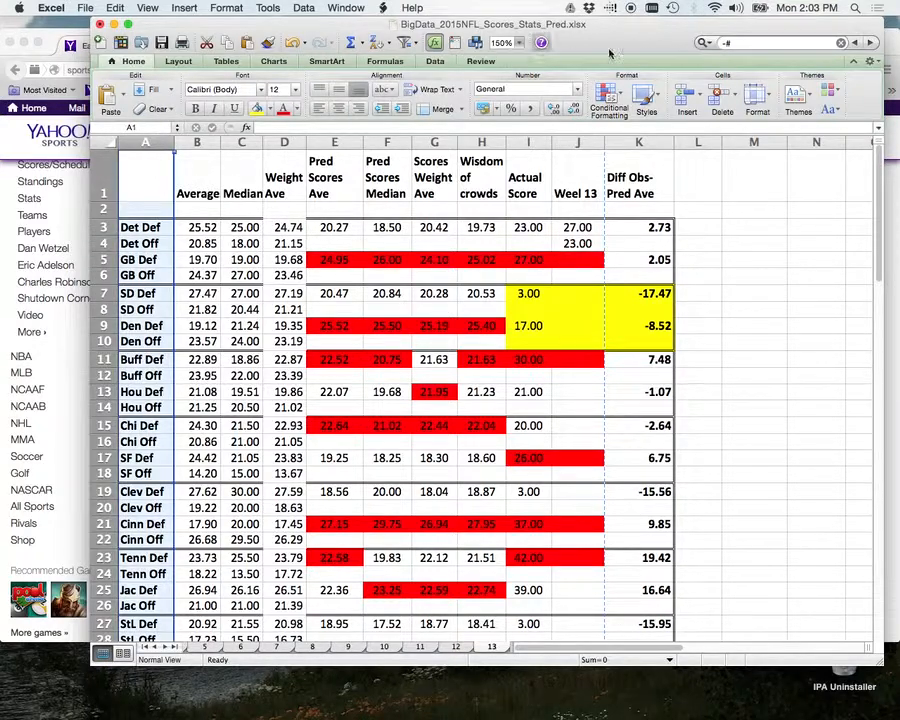
{"action": "left_click", "coordinate": [578, 142]}
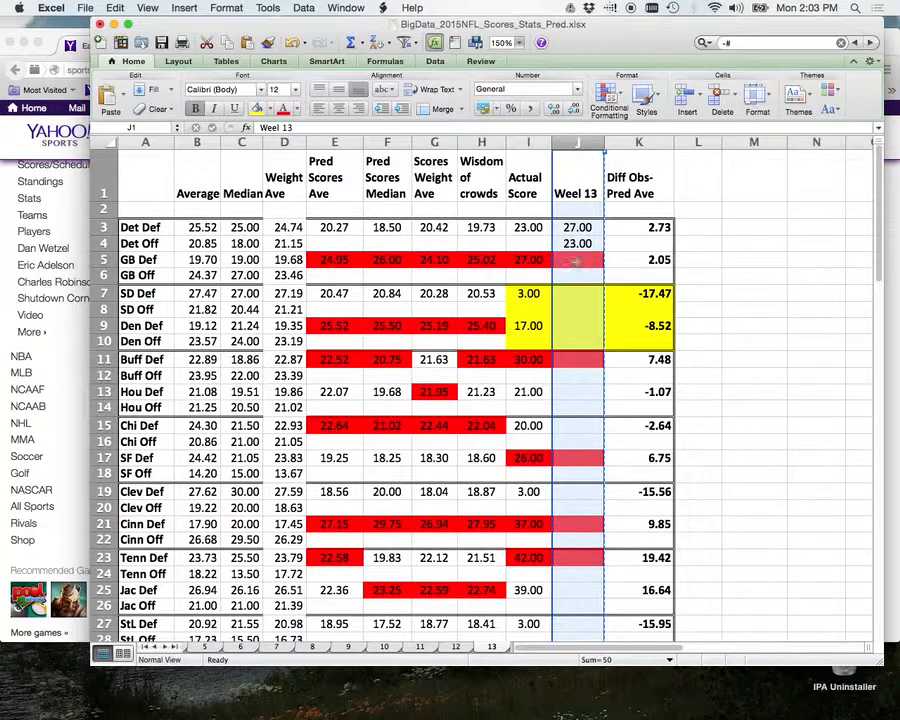
{"action": "left_click", "coordinate": [576, 262]}
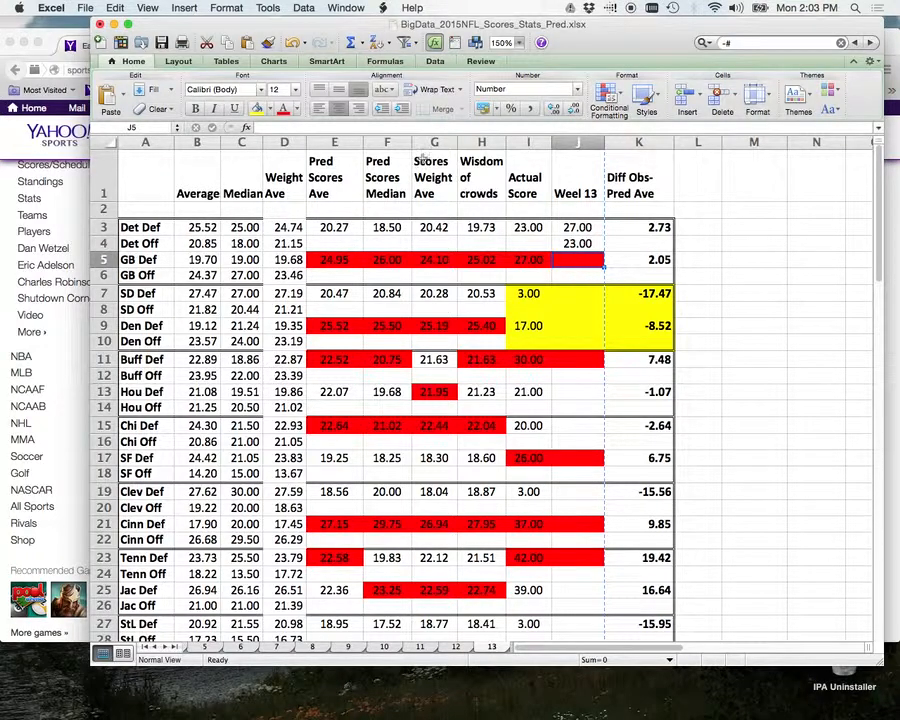
{"action": "left_click", "coordinate": [258, 128]}
{"action": "type", "text": "="}
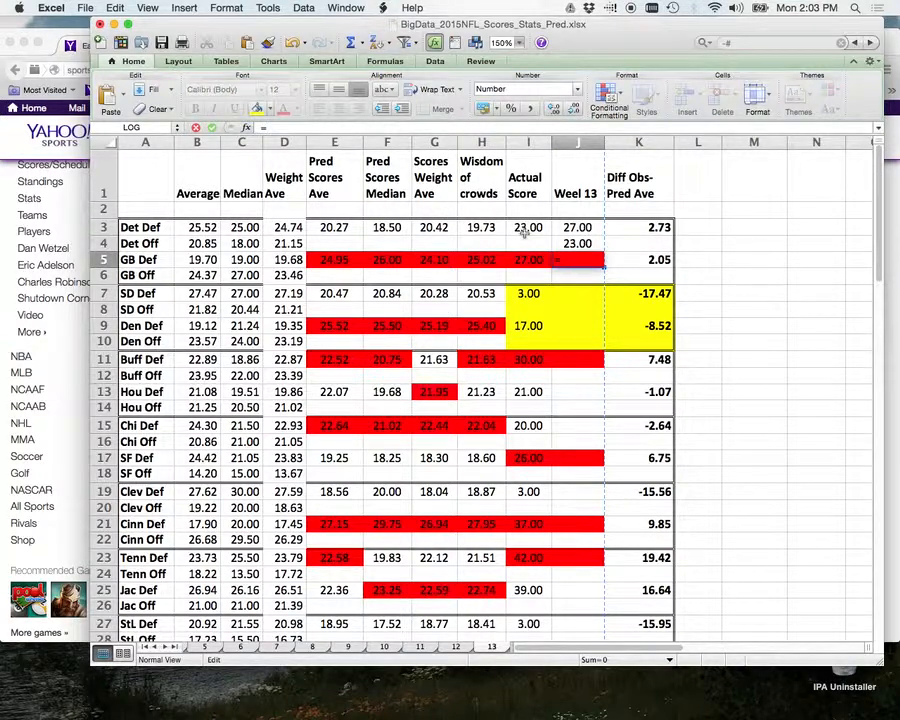
{"action": "left_click", "coordinate": [528, 229]}
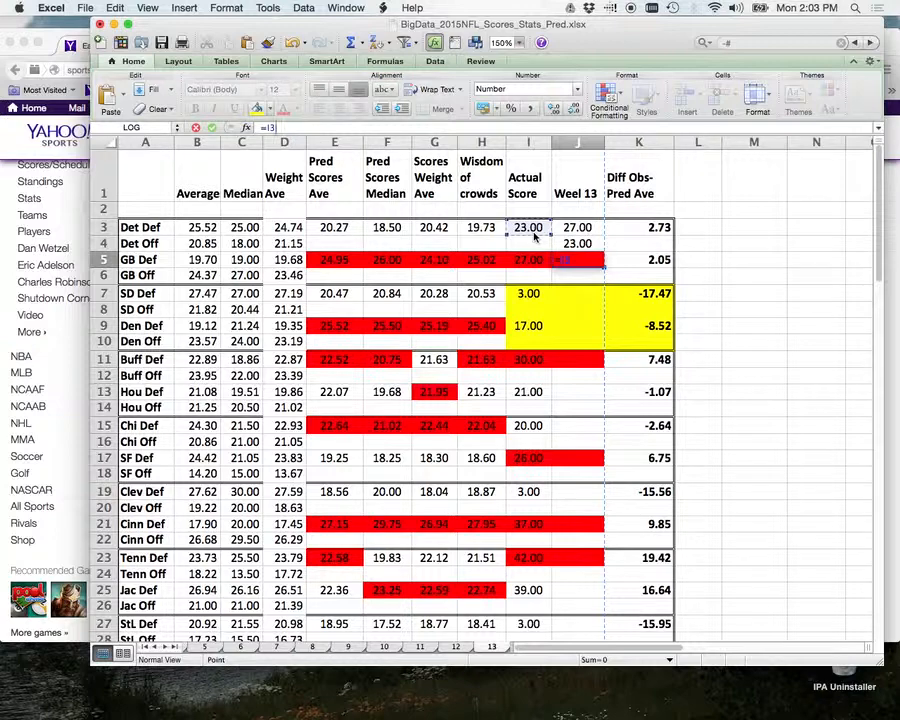
{"action": "key", "text": "Return"}
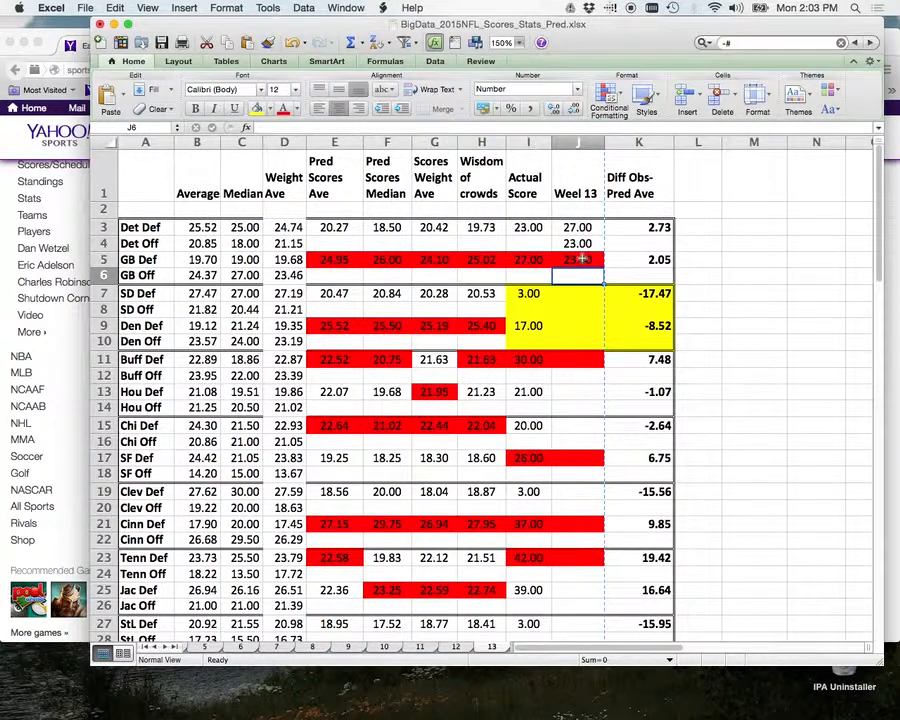
{"action": "left_click", "coordinate": [288, 127]}
{"action": "type", "text": "="}
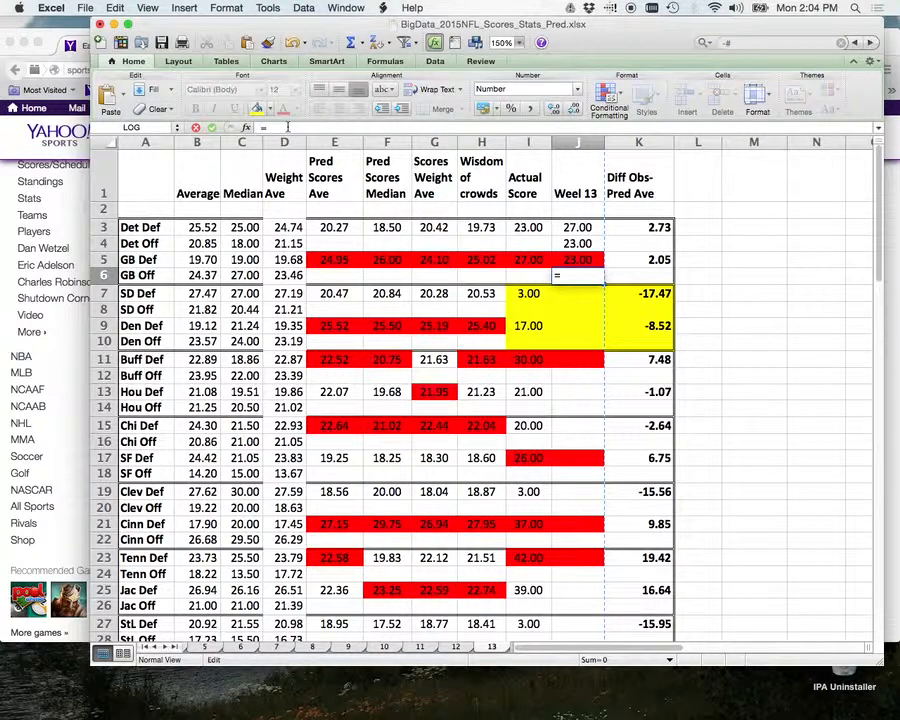
{"action": "left_click", "coordinate": [530, 259]}
{"action": "key", "text": "Return"}
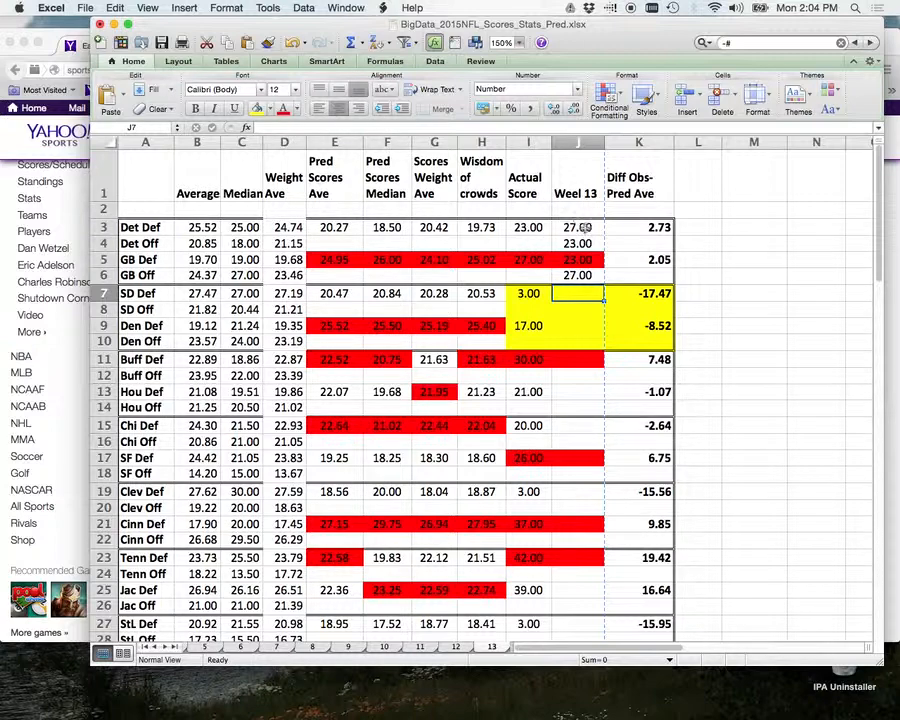
Copy J3:J6 and paste only the formulas into J7:J66 to fill the remaining teams' scores.
{"action": "left_click_drag", "start_coordinate": [577, 227], "coordinate": [583, 272]}
{"action": "key", "text": "super+c"}
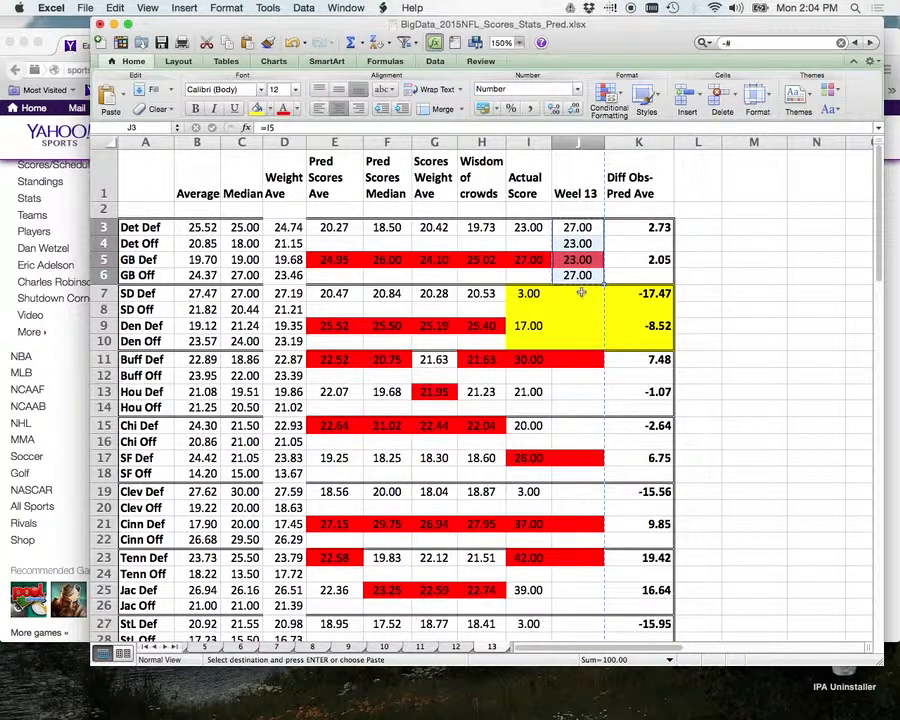
{"action": "left_click_drag", "start_coordinate": [580, 292], "coordinate": [548, 420]}
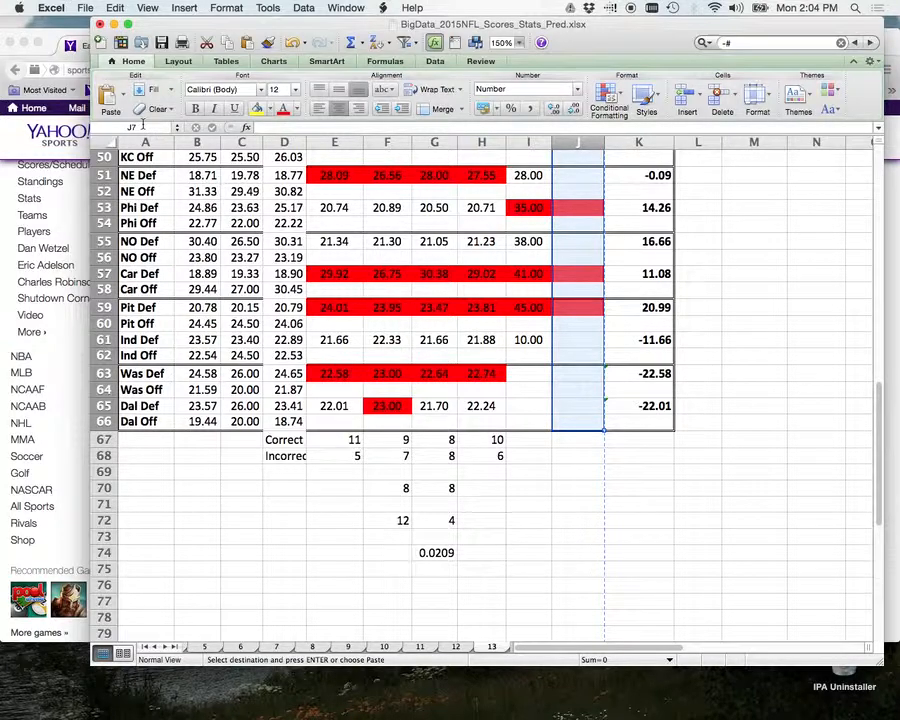
{"action": "left_click", "coordinate": [124, 94]}
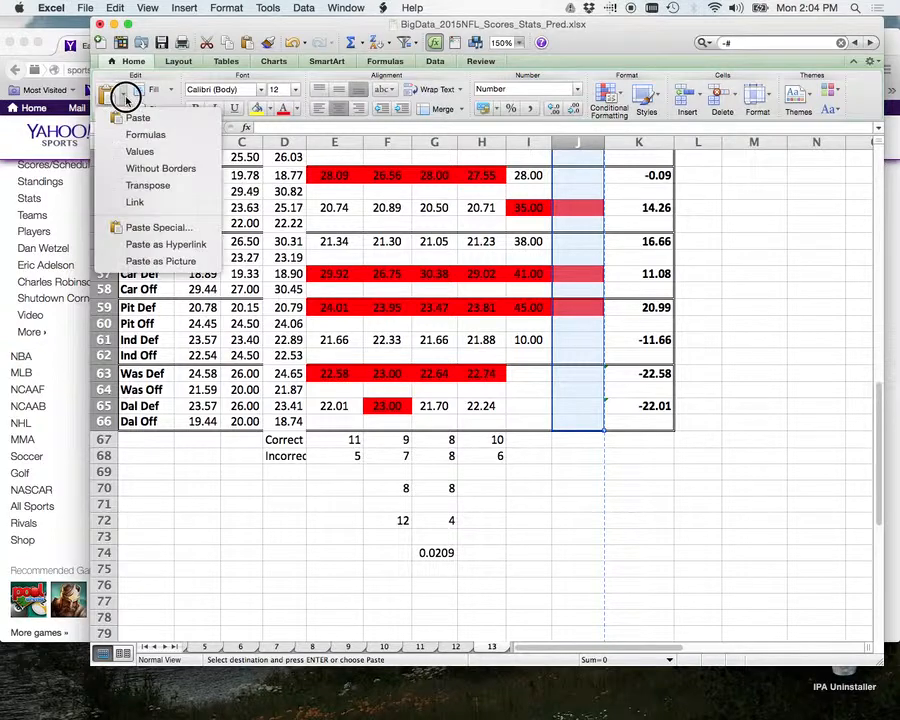
{"action": "left_click", "coordinate": [145, 227]}
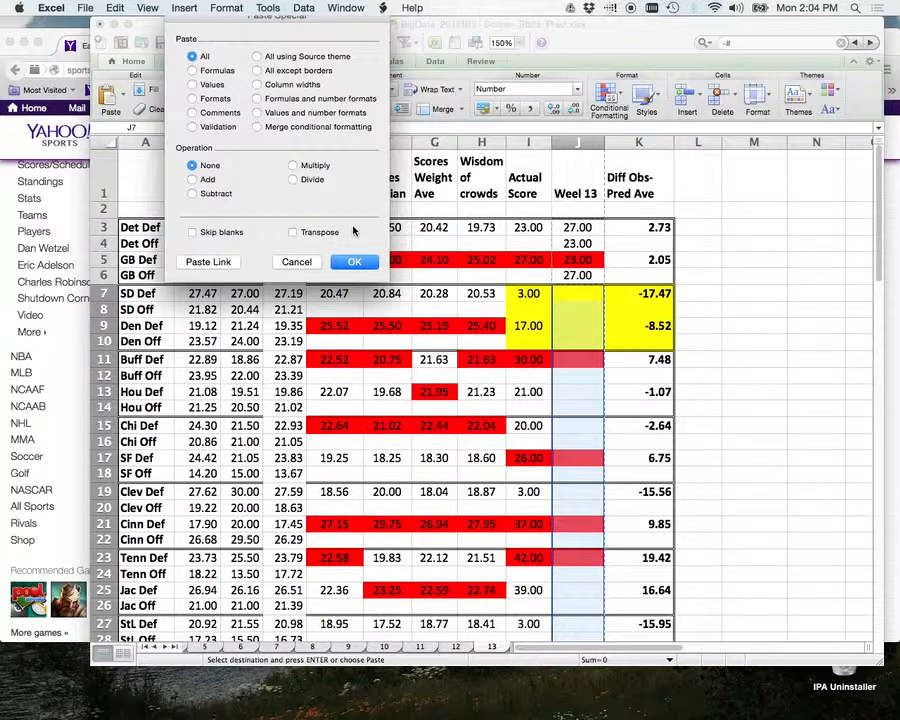
{"action": "left_click", "coordinate": [192, 71]}
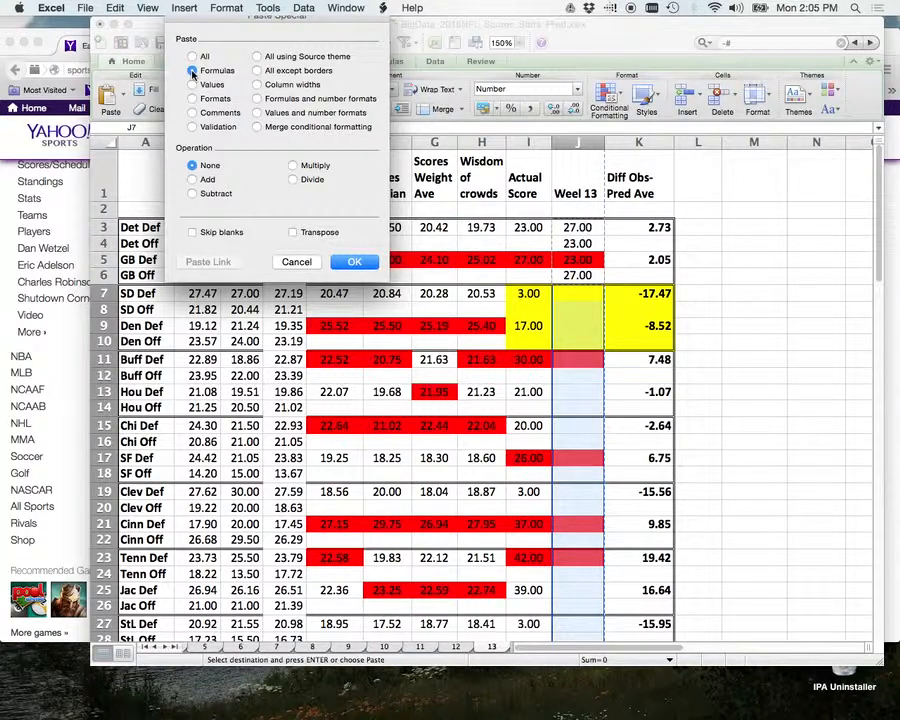
{"action": "left_click", "coordinate": [356, 262]}
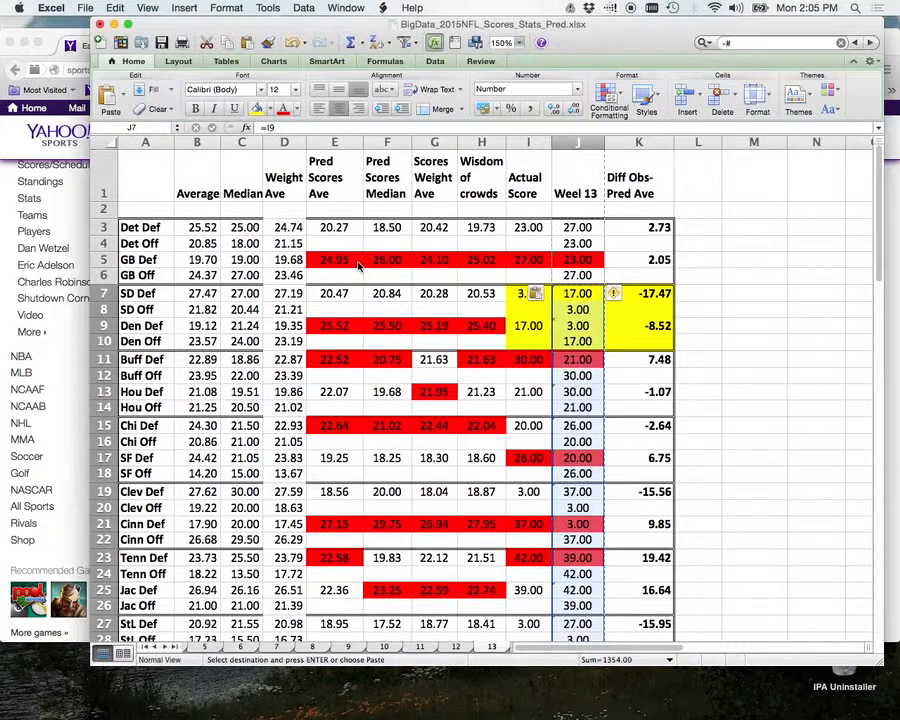